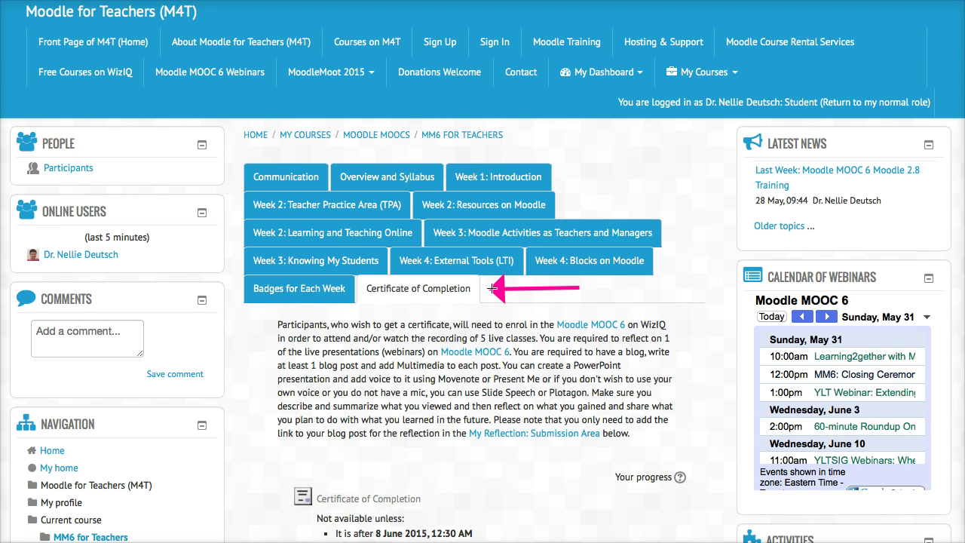
From the Certificate of Completion requirements, follow the My Reflection: Submission Area link
left_click(477, 291)
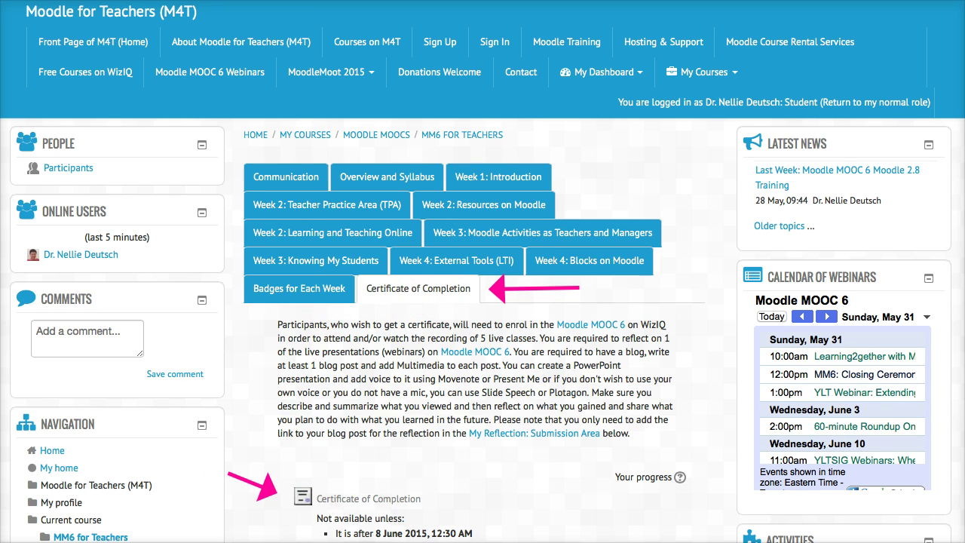
scroll(388, 462, "down", 3)
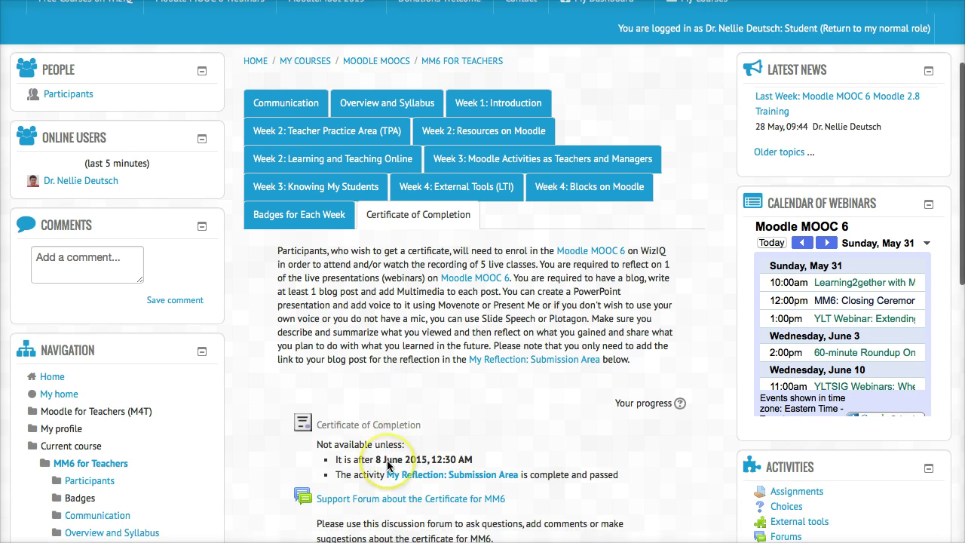
scroll(376, 430, "down", 1)
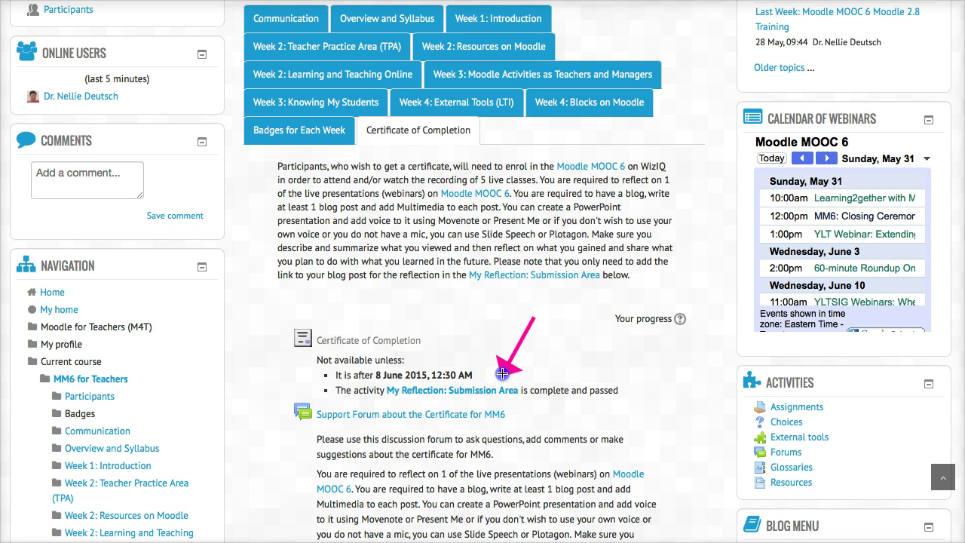
left_click(499, 375)
left_click(569, 292)
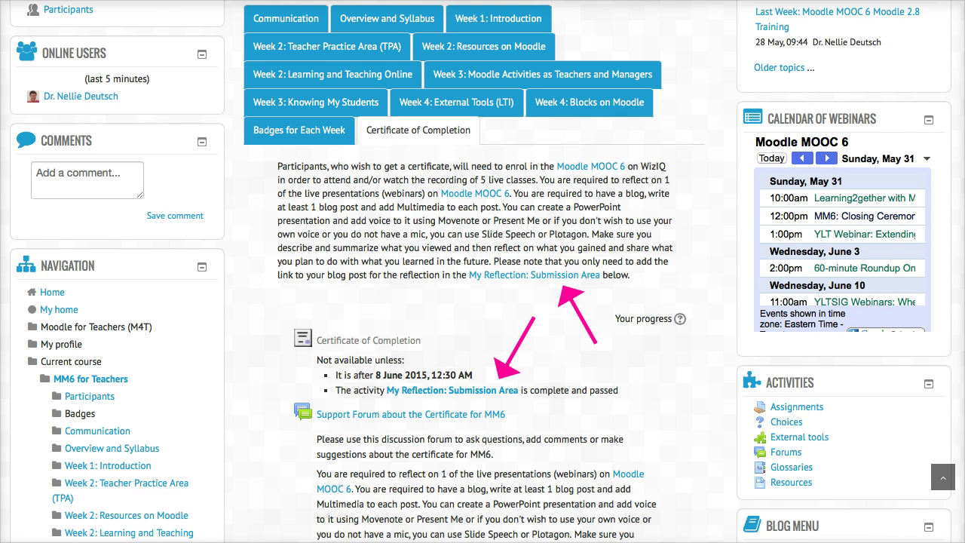
left_click(535, 275)
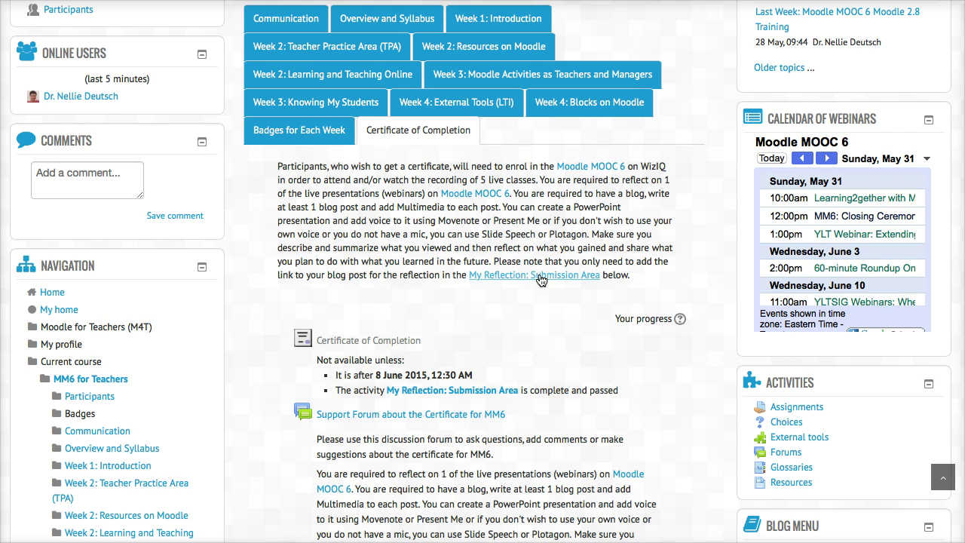
Add a submission to My Reflection to bring up the empty Online text box
scroll(508, 312, "down", 3)
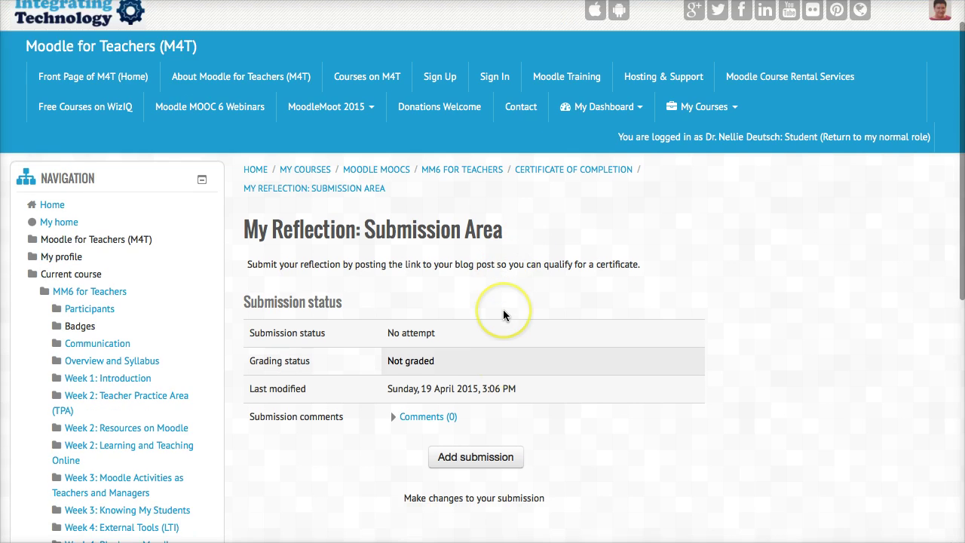
scroll(504, 315, "down", 1)
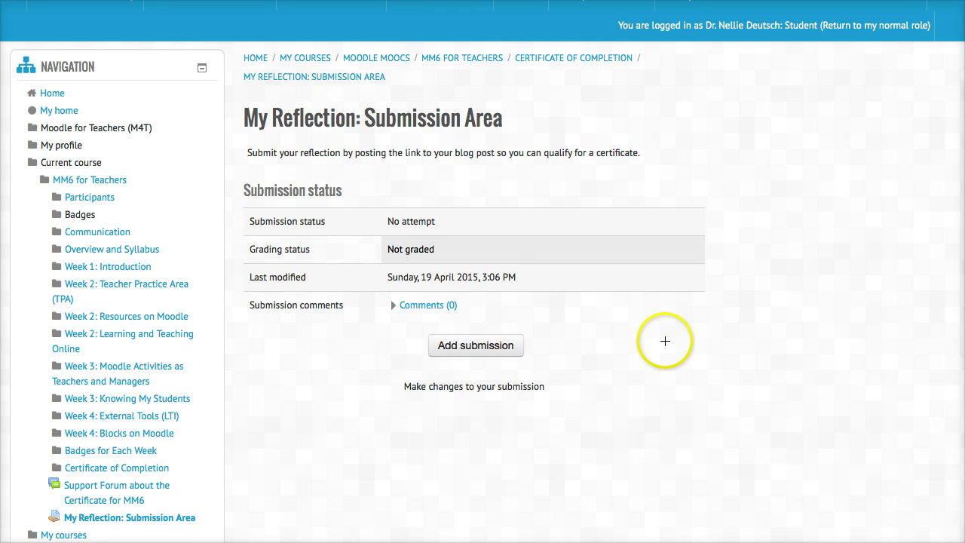
left_click_drag(666, 340, 541, 343)
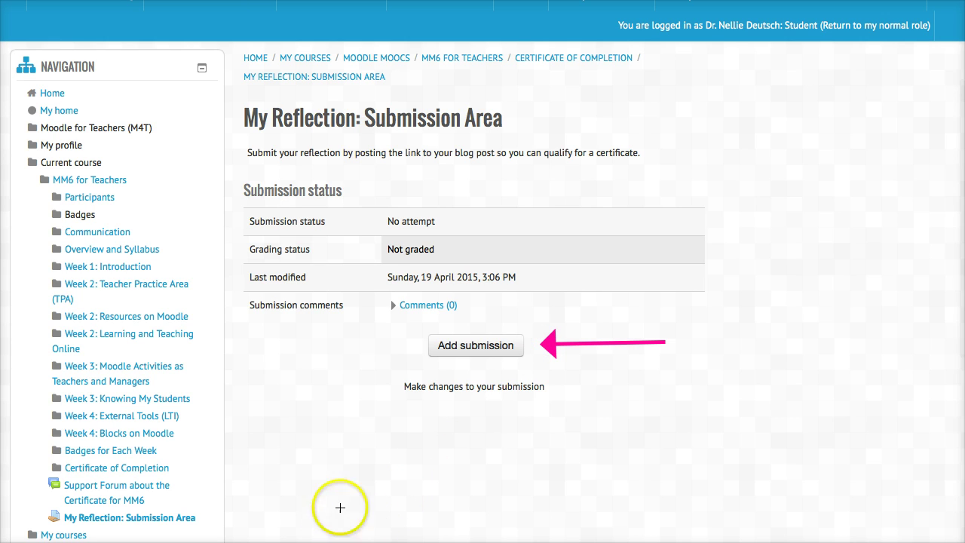
left_click(365, 490)
left_click(484, 345)
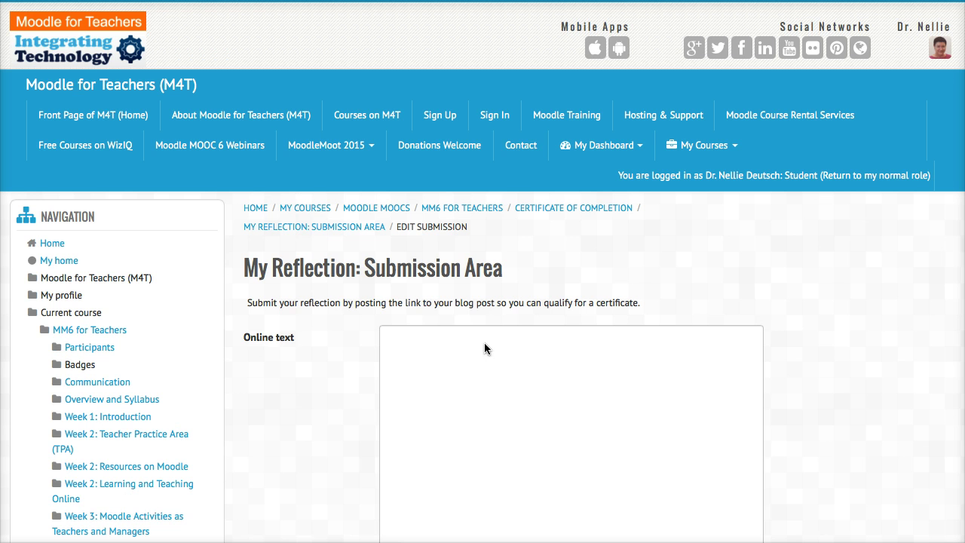
Expand the editor toolbar to show all buttons, then select the words 'link post' in Online text
left_click(430, 355)
scroll(436, 336, "down", 1)
scroll(437, 322, "down", 2)
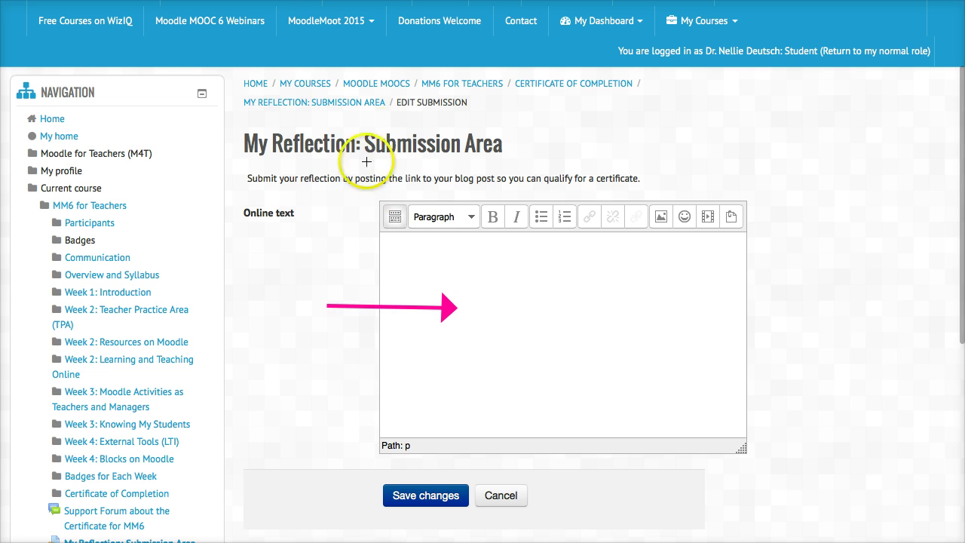
left_click_drag(334, 216, 373, 217)
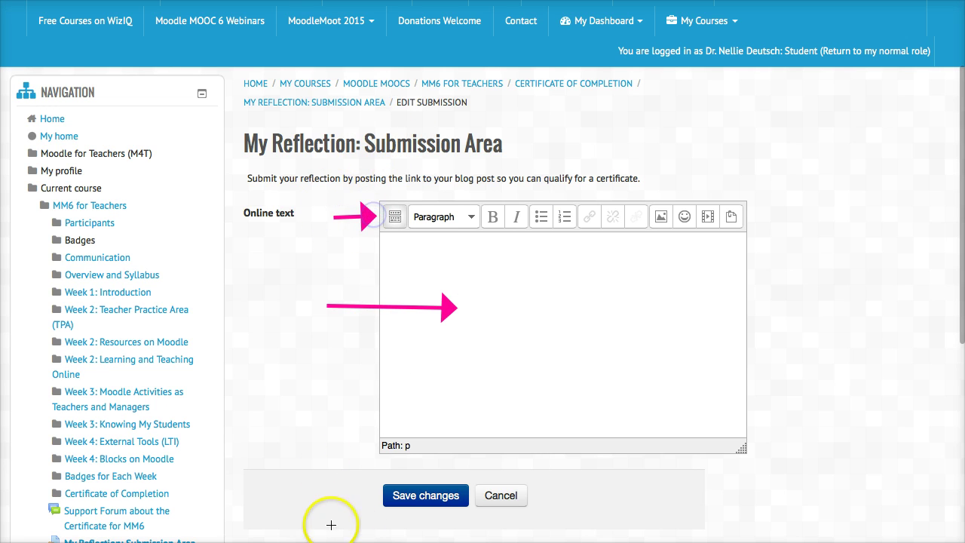
left_click(395, 217)
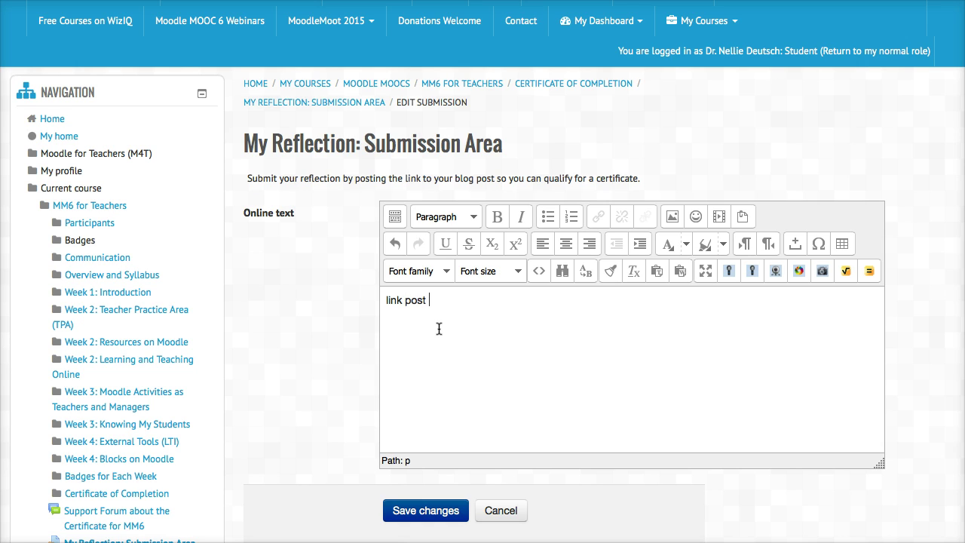
left_click_drag(429, 301, 388, 303)
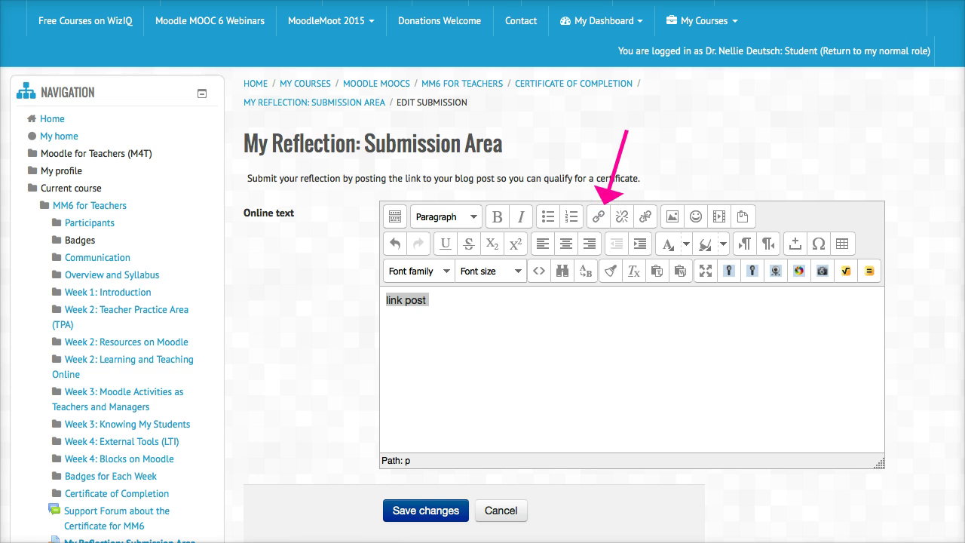
Link the selected 'link post' text to the blog's URL via Insert/edit link
left_click(596, 217)
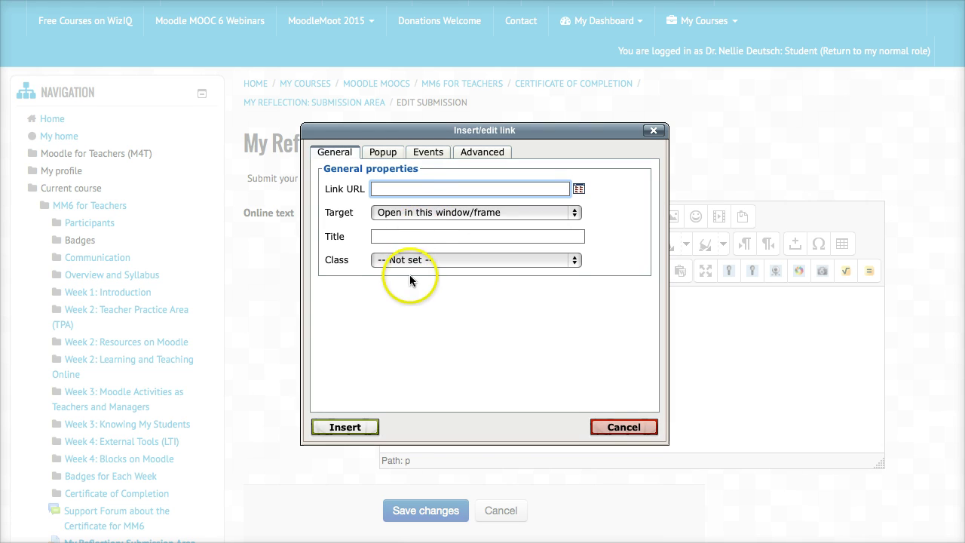
left_click(404, 189)
type("http")
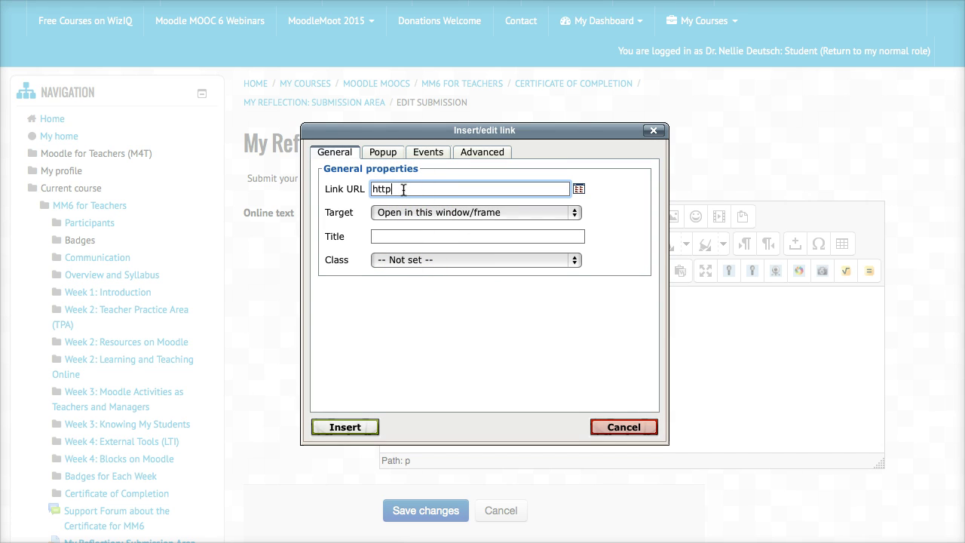
type("L")
key("BackSpace")
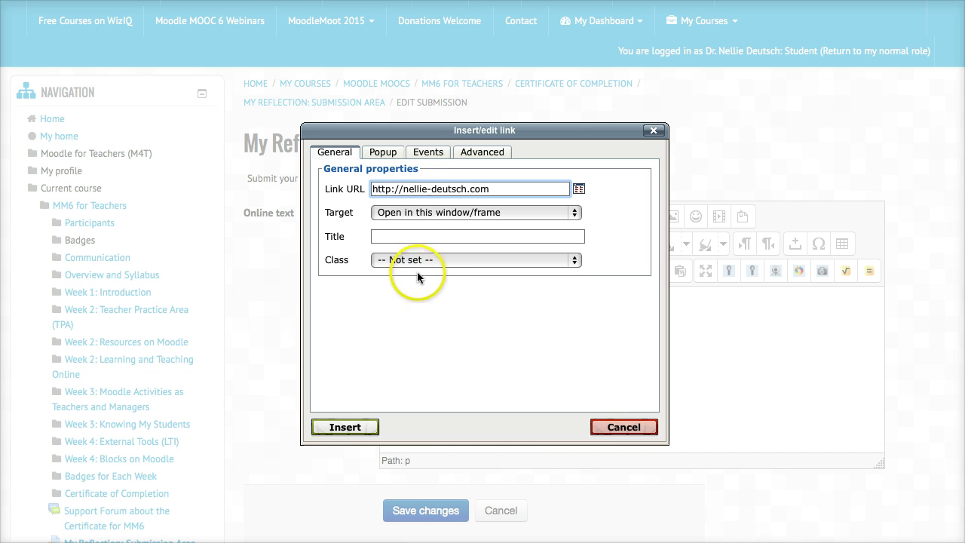
left_click(312, 471)
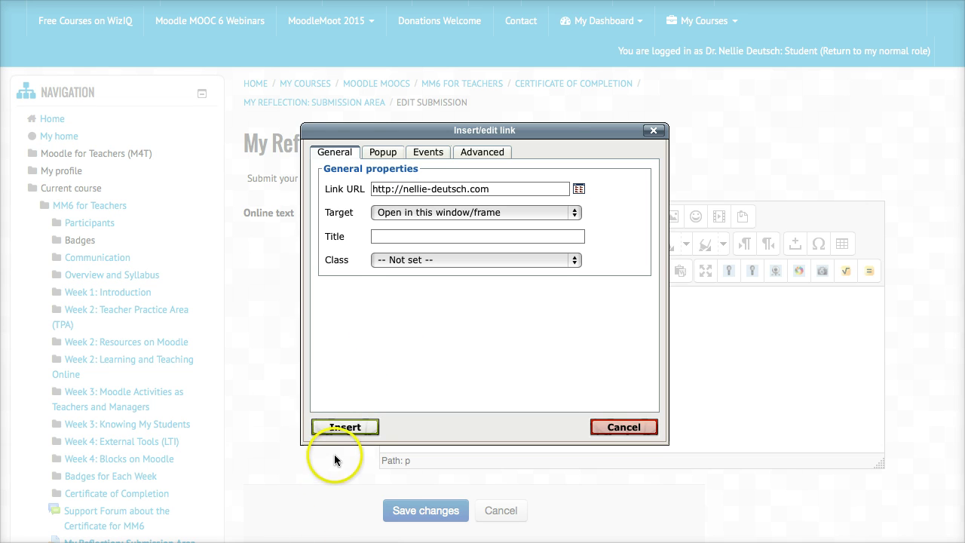
left_click(350, 431)
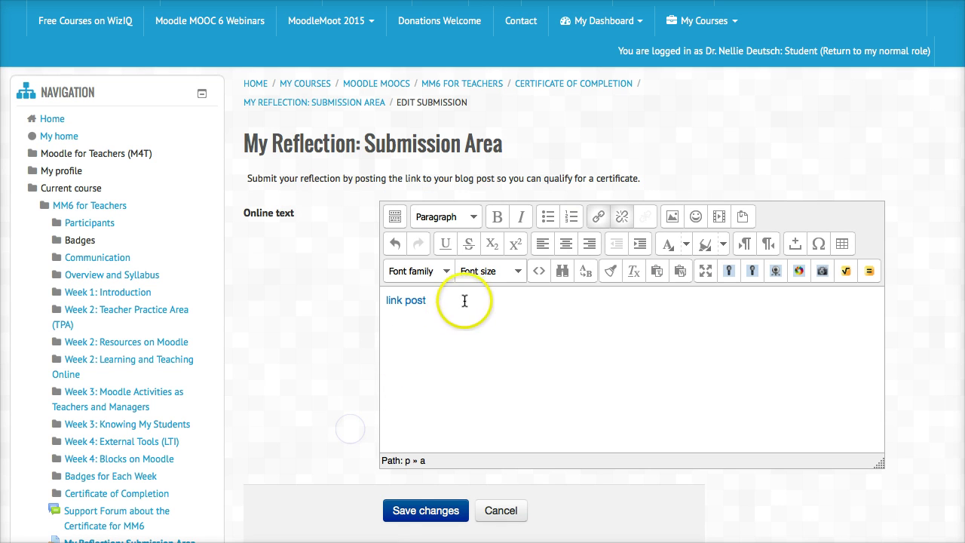
Change the link text to 'link blog post' and save the submission as a draft
left_click_drag(431, 299, 384, 300)
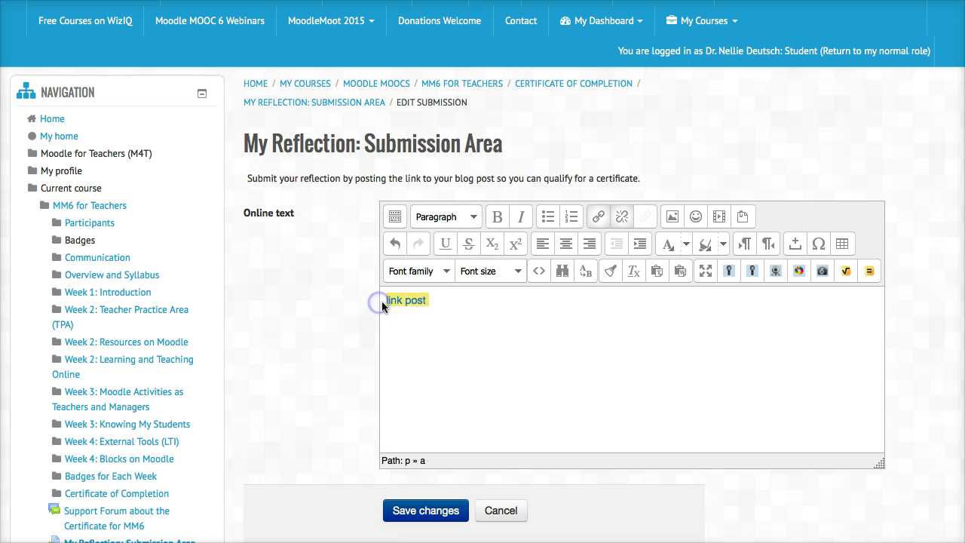
left_click(389, 300)
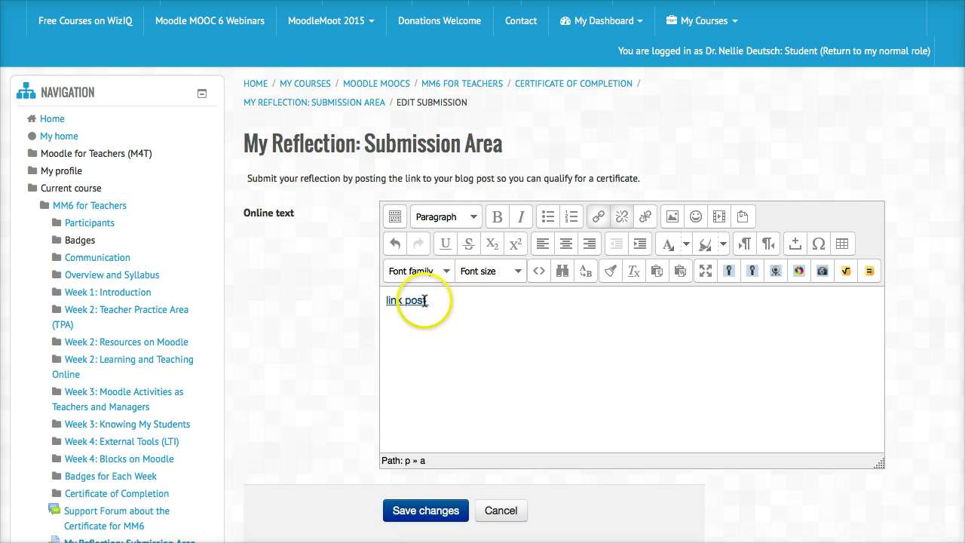
left_click_drag(426, 300, 395, 302)
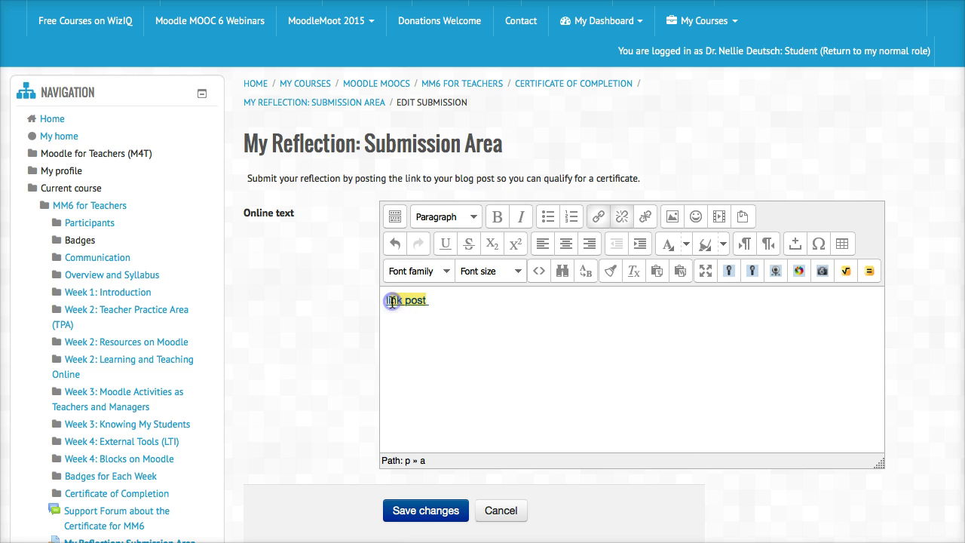
left_click(447, 299)
left_click(412, 300)
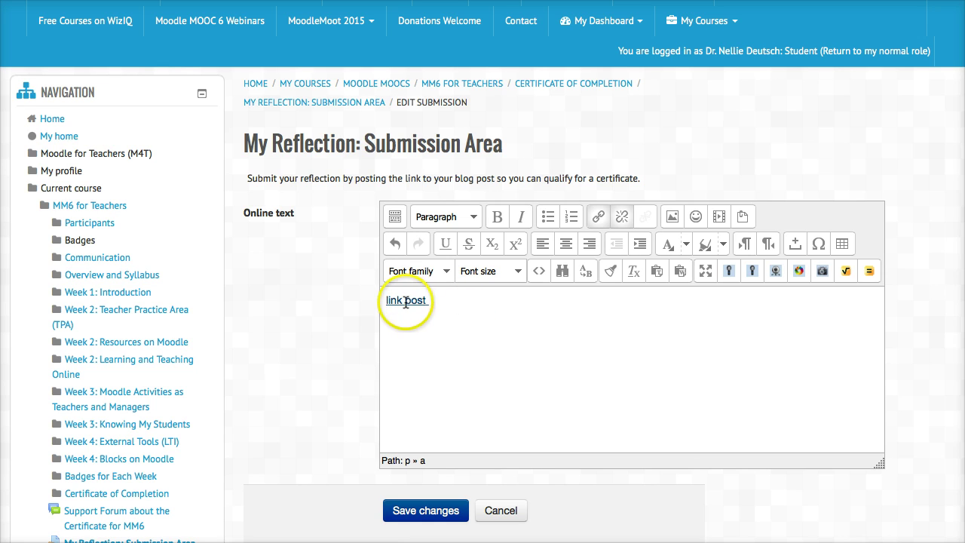
type("blog")
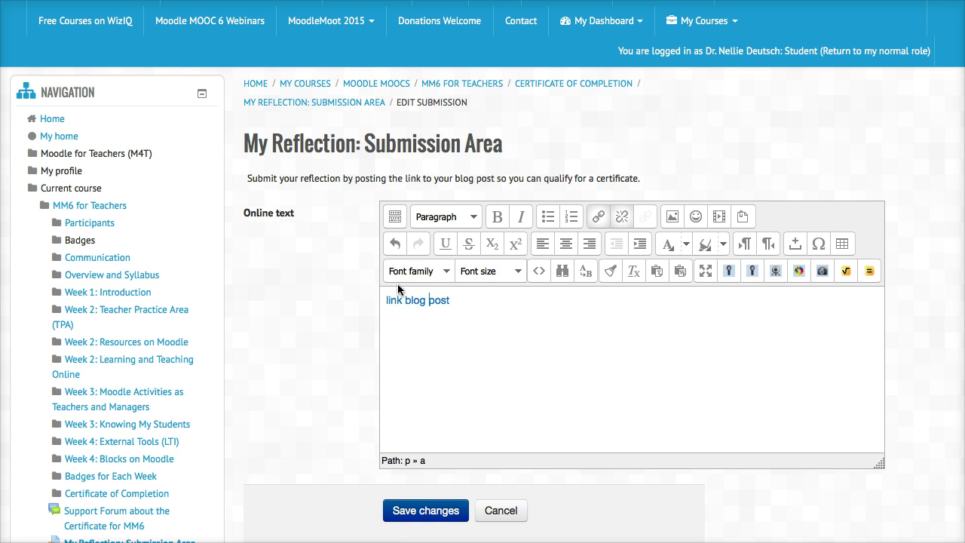
scroll(328, 496, "down", 3)
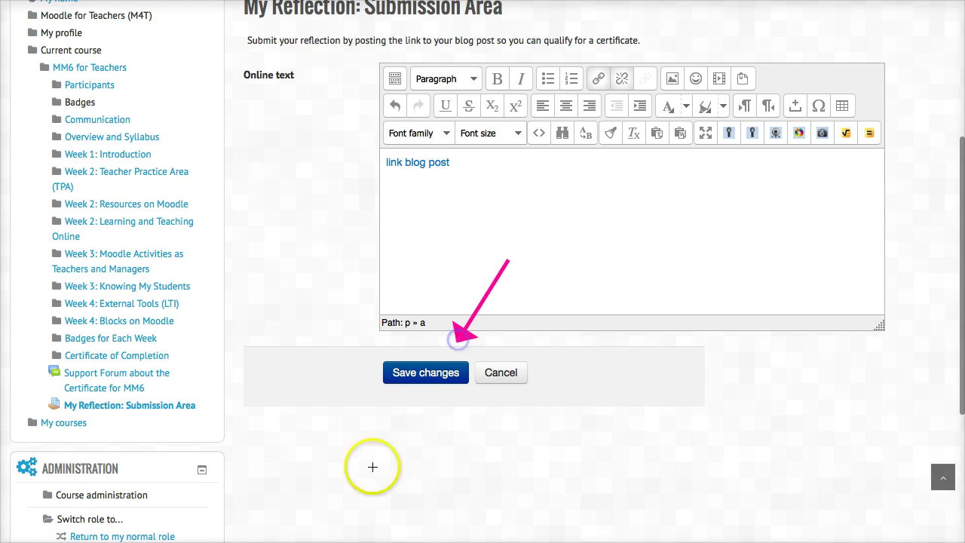
left_click(426, 373)
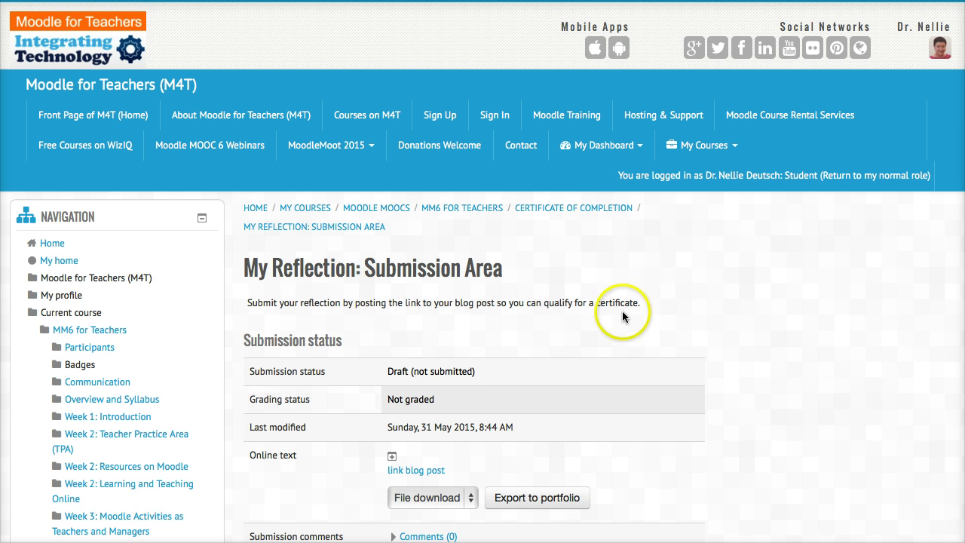
scroll(579, 230, "down", 3)
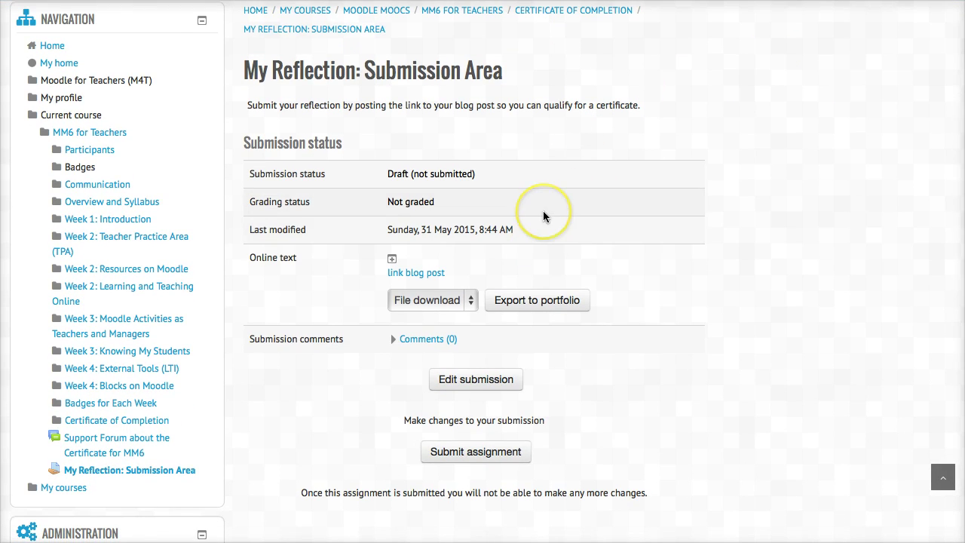
scroll(542, 210, "up", 3)
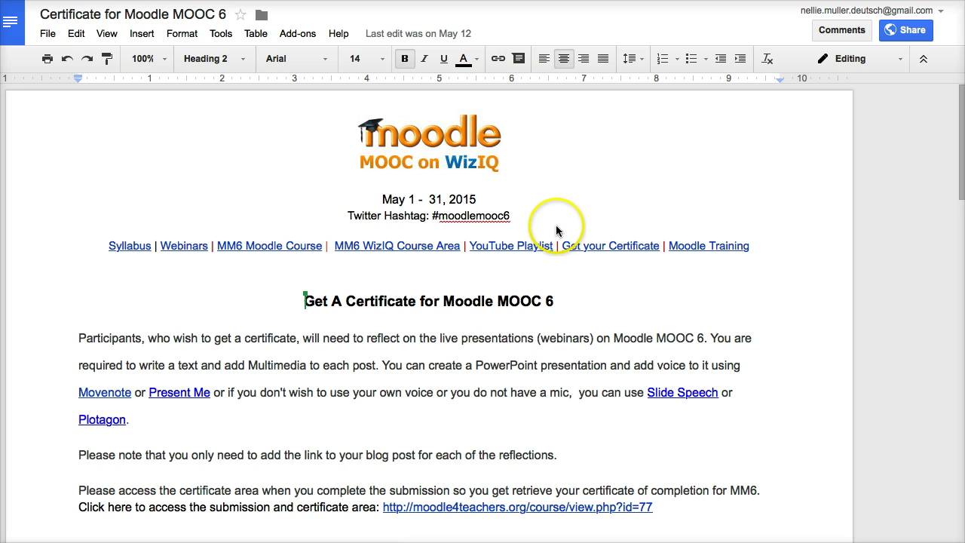
Follow the certificate document's Webinars header link to 'Moodle MOOC 6 Presentations'
scroll(422, 219, "down", 1)
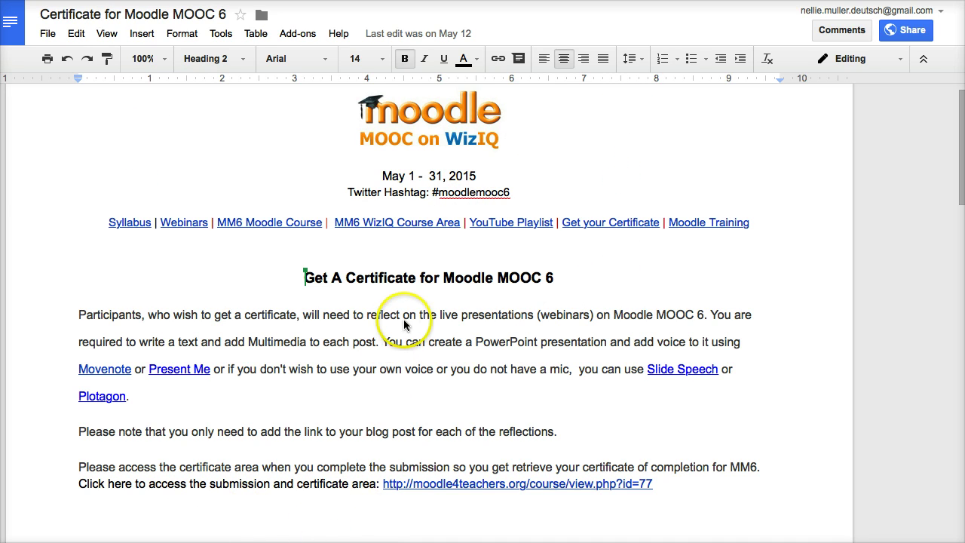
scroll(422, 302, "down", 2)
scroll(490, 280, "down", 1)
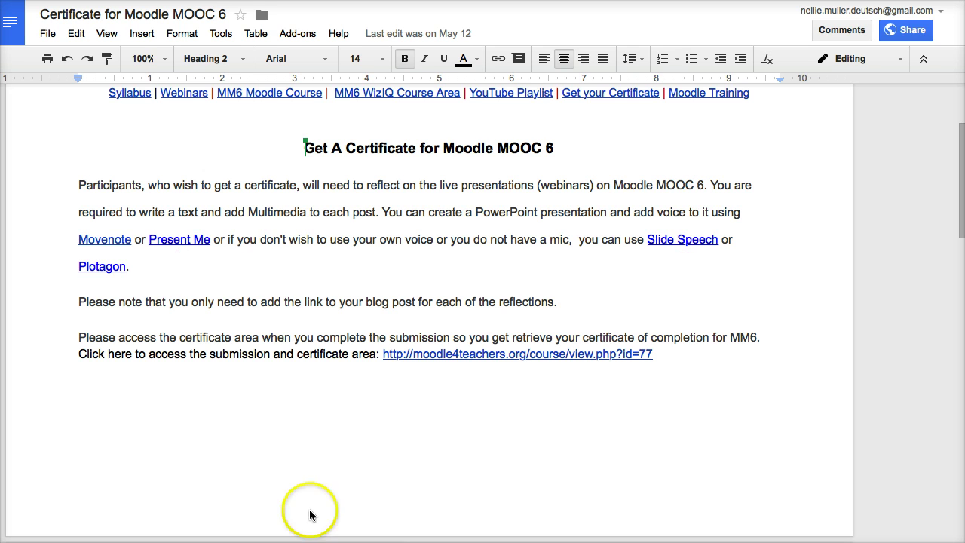
scroll(394, 294, "up", 3)
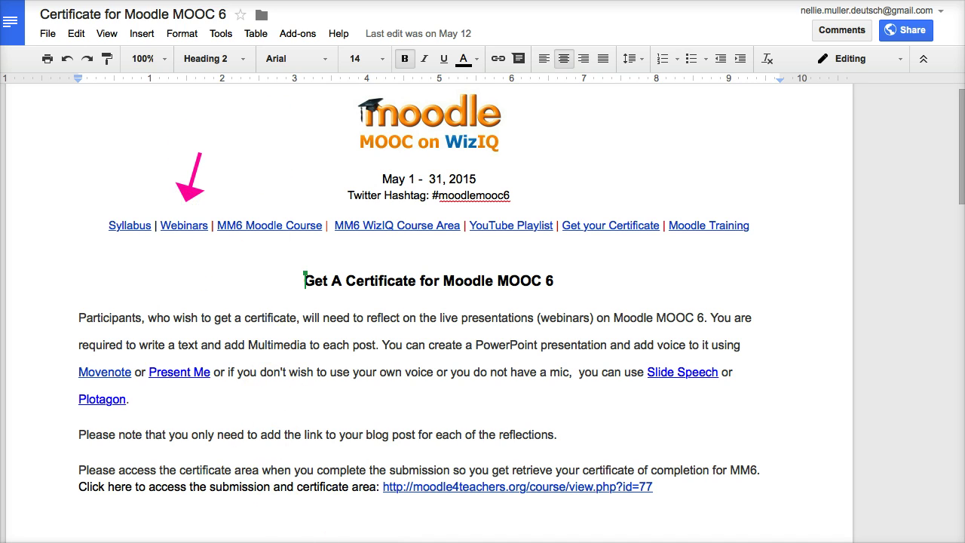
left_click(178, 228)
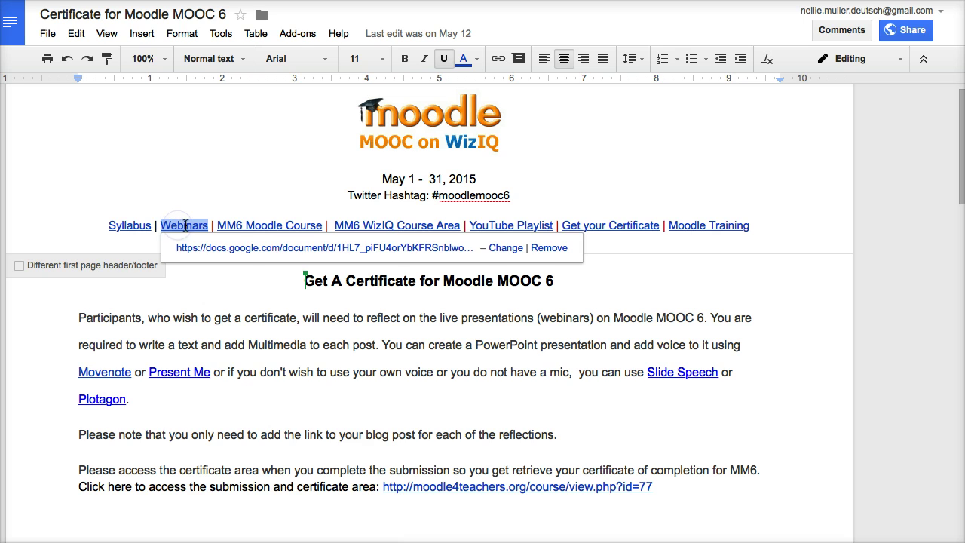
left_click(235, 248)
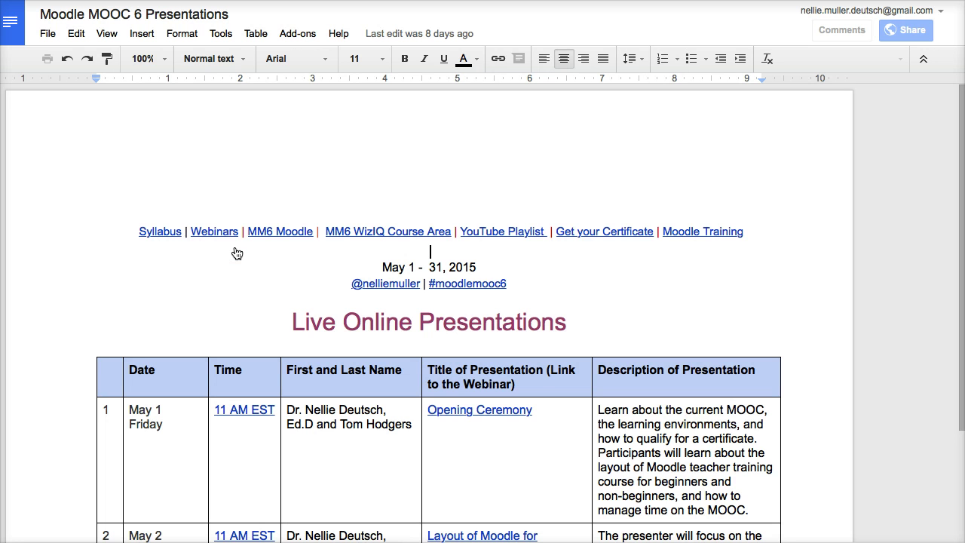
Review the Live Online Presentations table, then reveal the MM6 WizIQ Course Area link's wiziq.com address
scroll(409, 252, "down", 5)
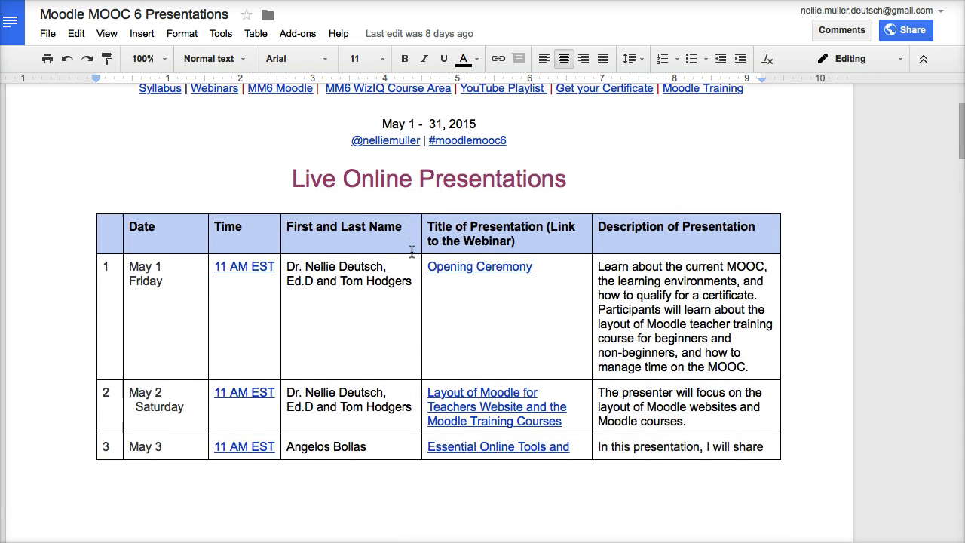
left_click(385, 267)
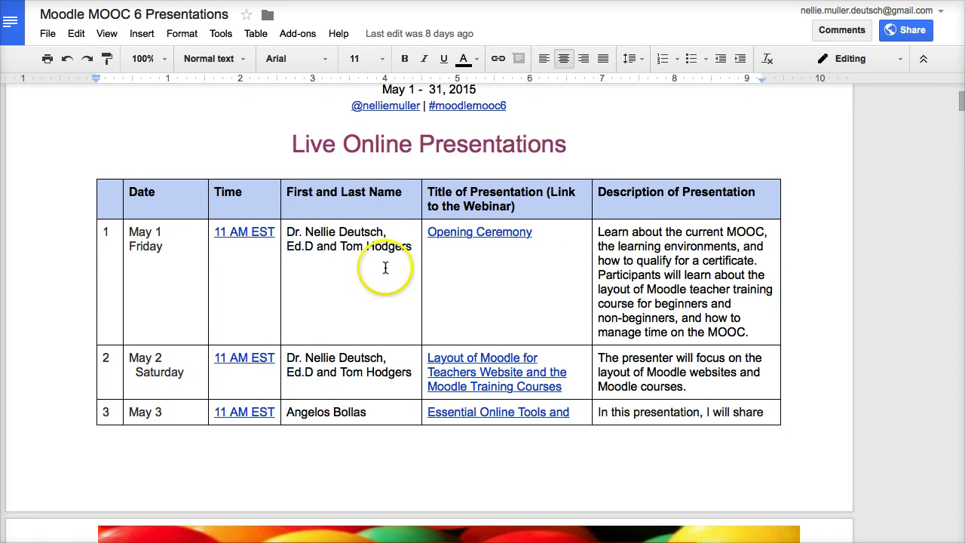
scroll(385, 268, "down", 5)
scroll(385, 268, "down", 15)
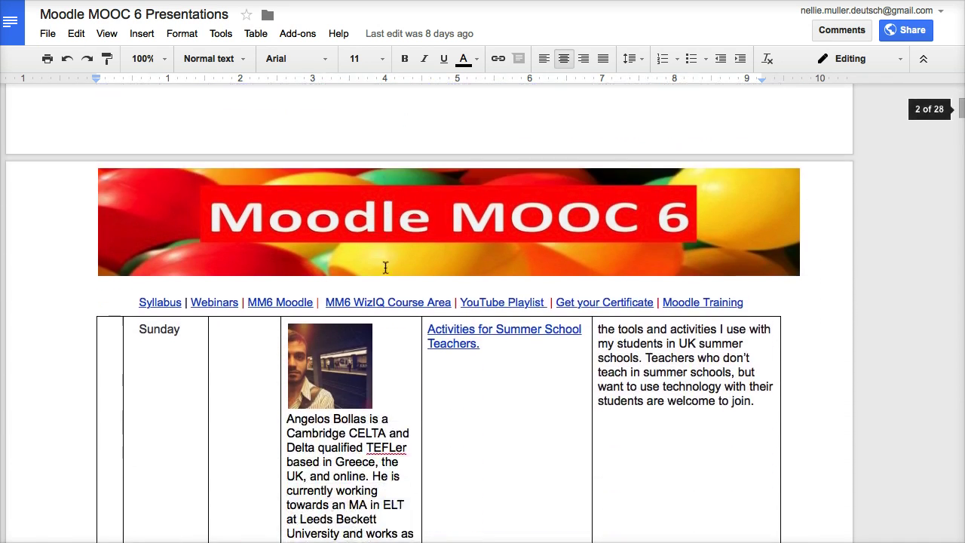
scroll(385, 266, "down", 3)
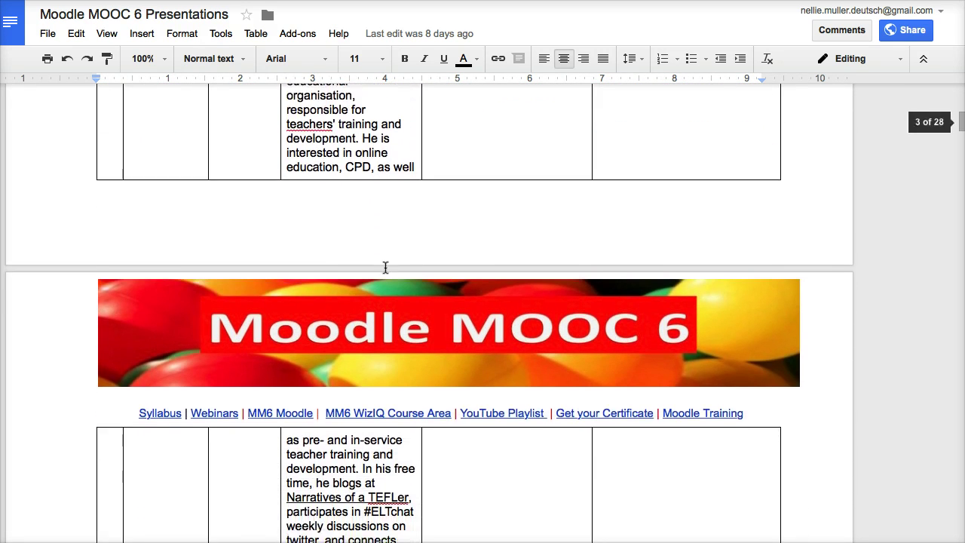
scroll(385, 265, "up", 20)
left_click(438, 249)
scroll(438, 249, "up", 2)
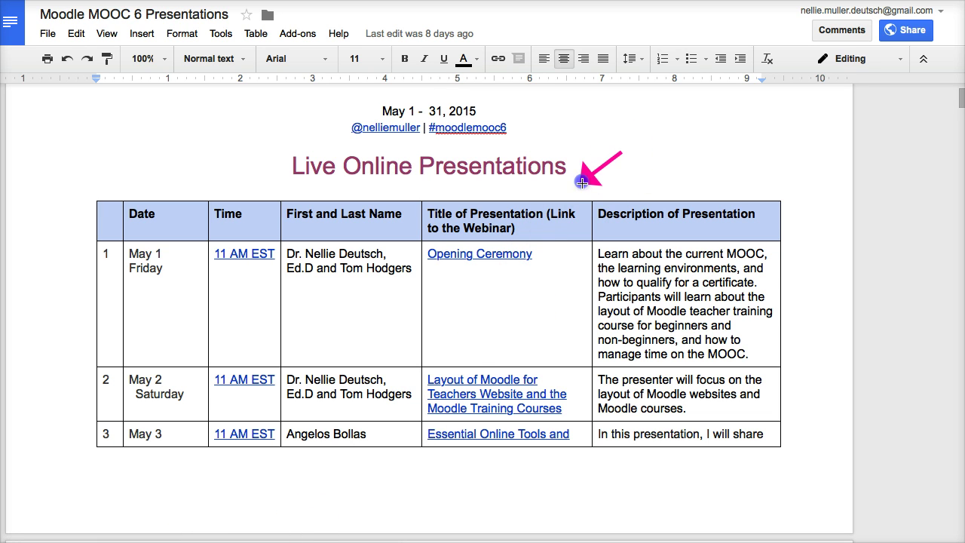
scroll(328, 376, "up", 3)
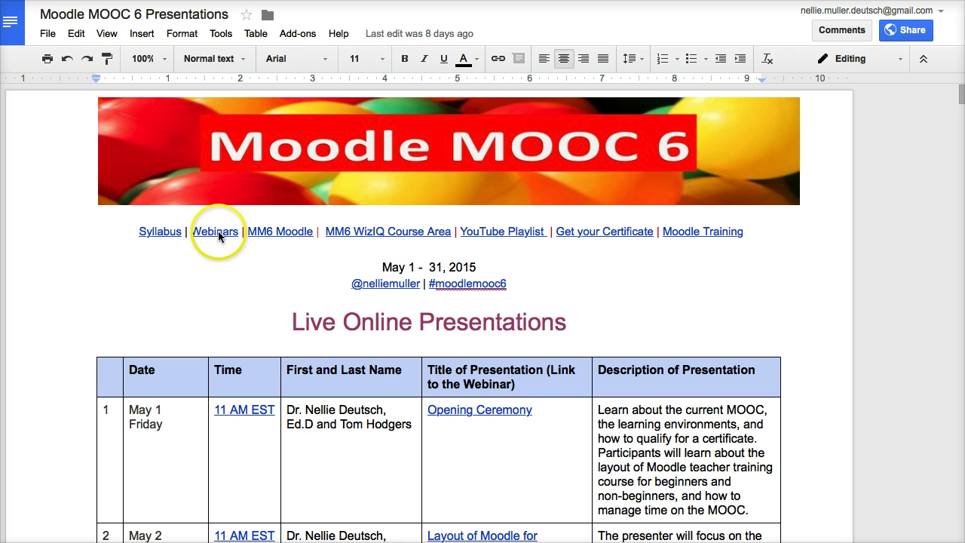
double_click(367, 234)
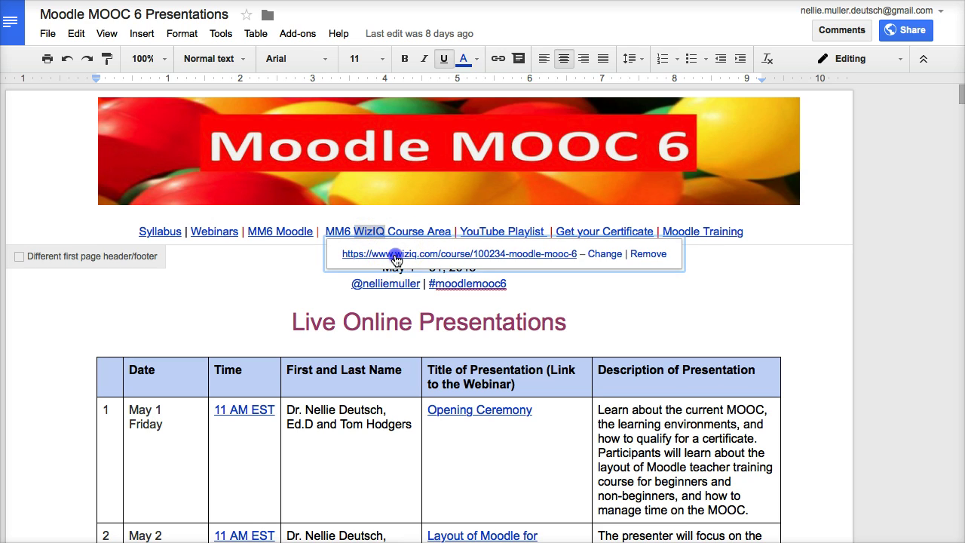
Open the MM6 WizIQ Course Area and look through the Course Schedule
left_click(397, 254)
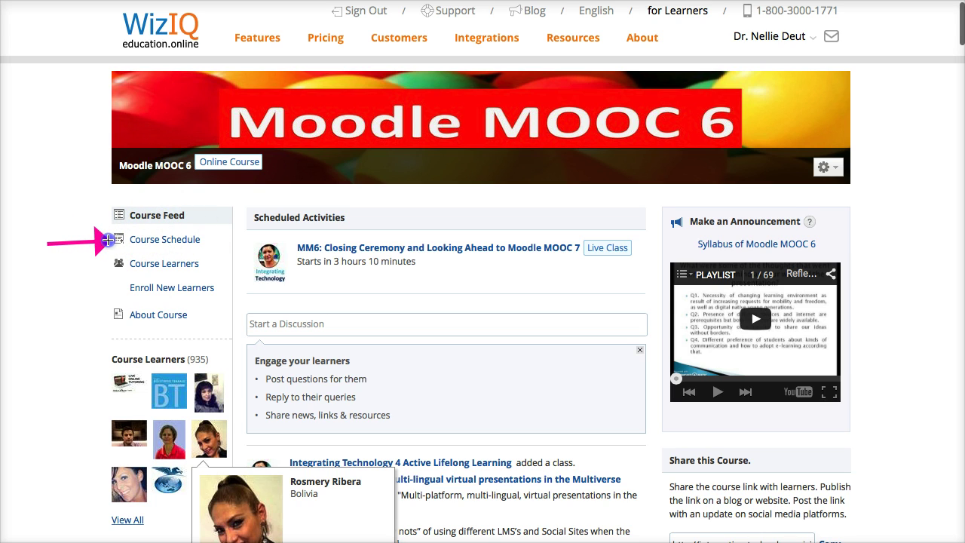
left_click(186, 243)
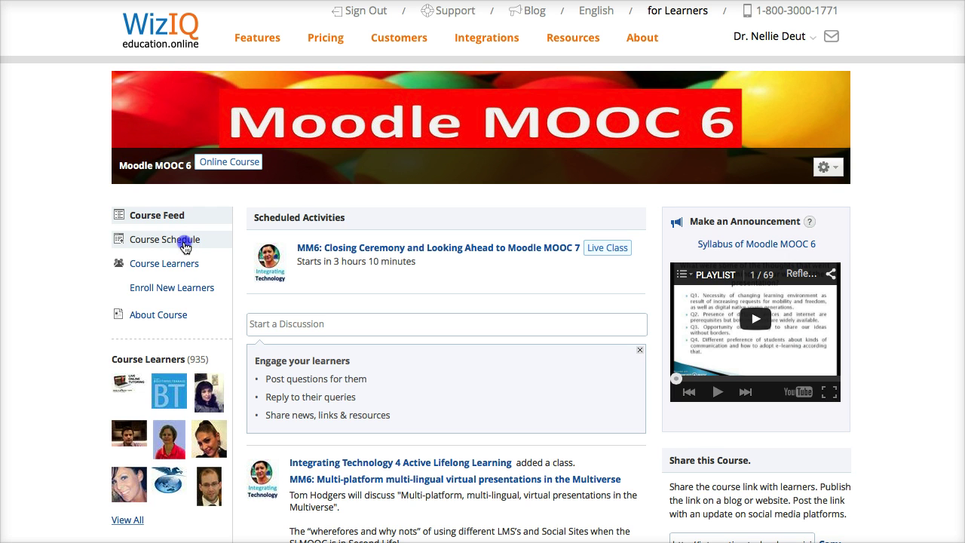
left_click(186, 245)
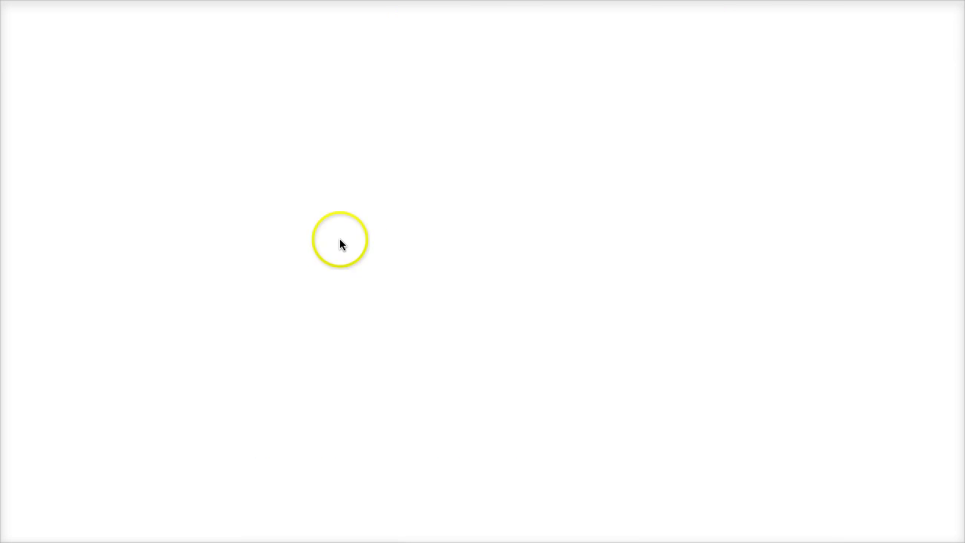
scroll(383, 242, "down", 20)
scroll(382, 246, "down", 4)
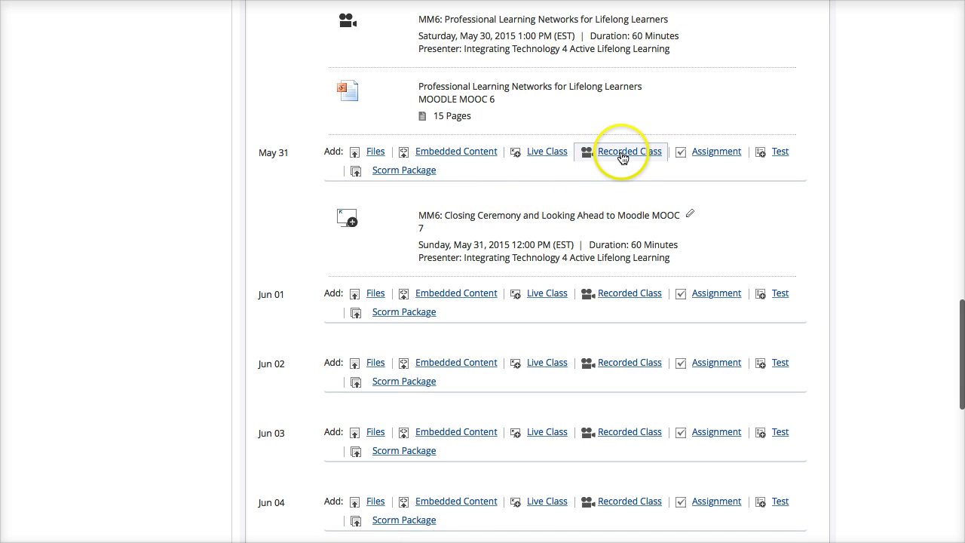
scroll(529, 218, "up", 3)
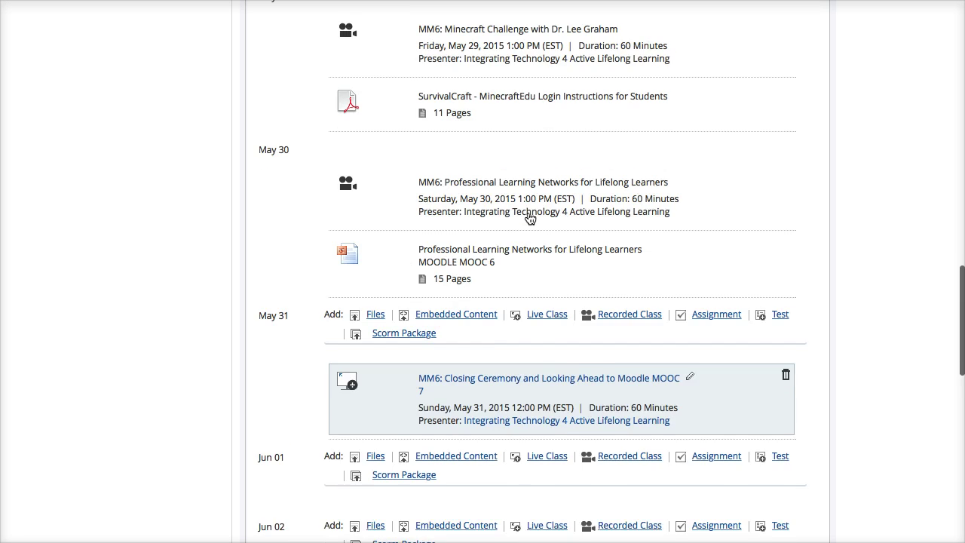
scroll(529, 218, "up", 12)
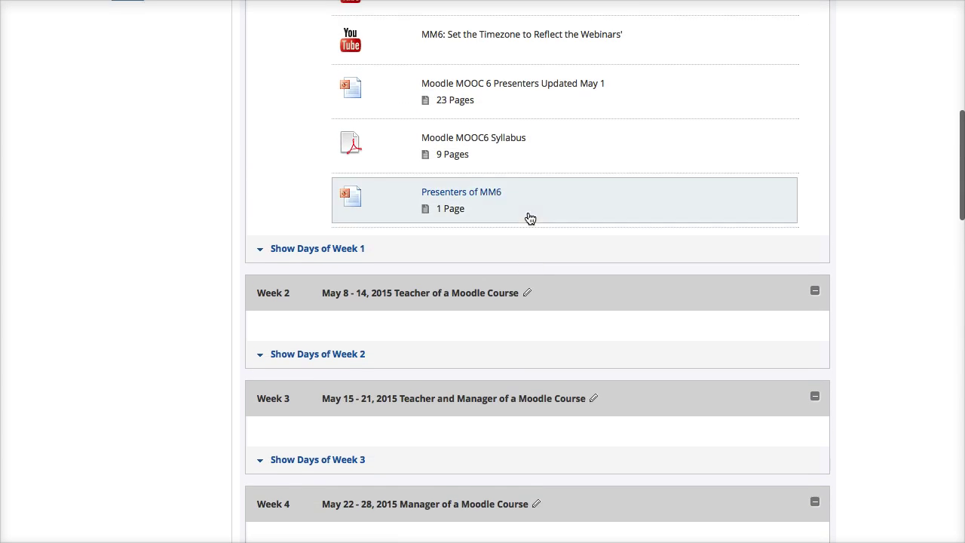
scroll(529, 218, "up", 7)
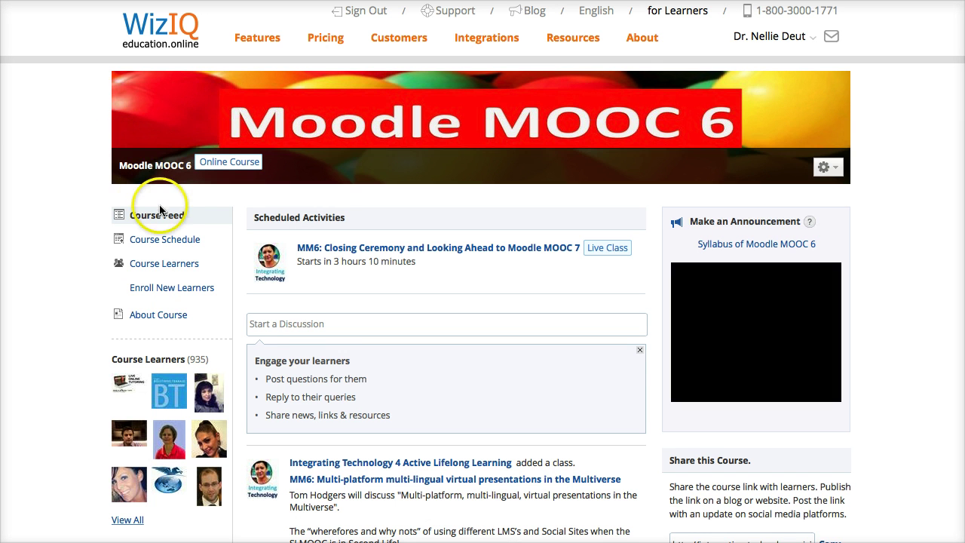
scroll(155, 279, "down", 1)
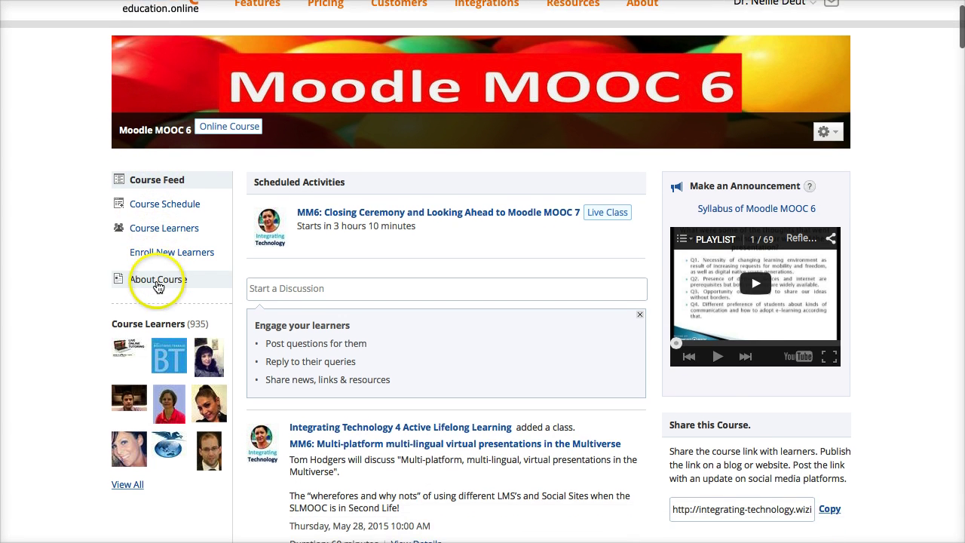
Read the About Course page and follow its Syllabus link to 'Moodle MOOC 6 May 2015'
mouse_move(208, 343)
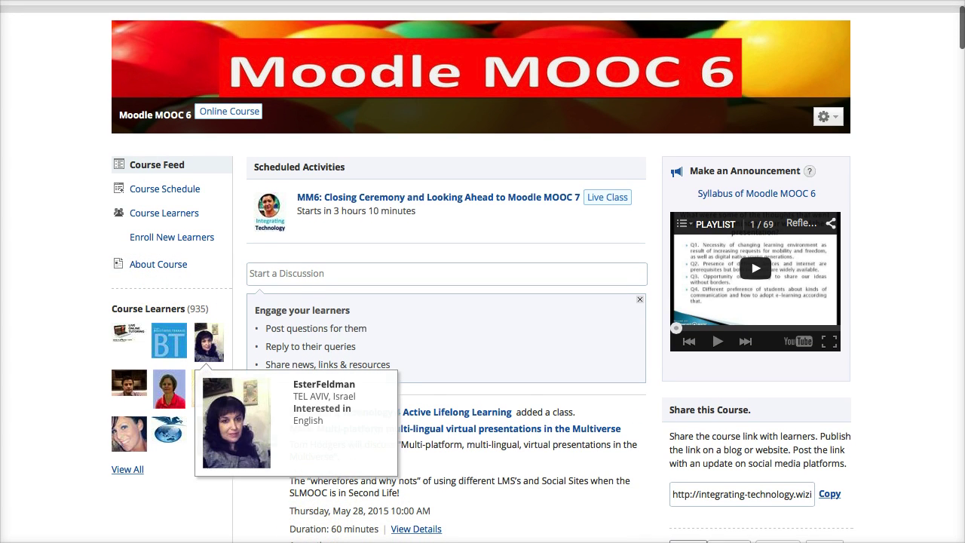
left_click(97, 266)
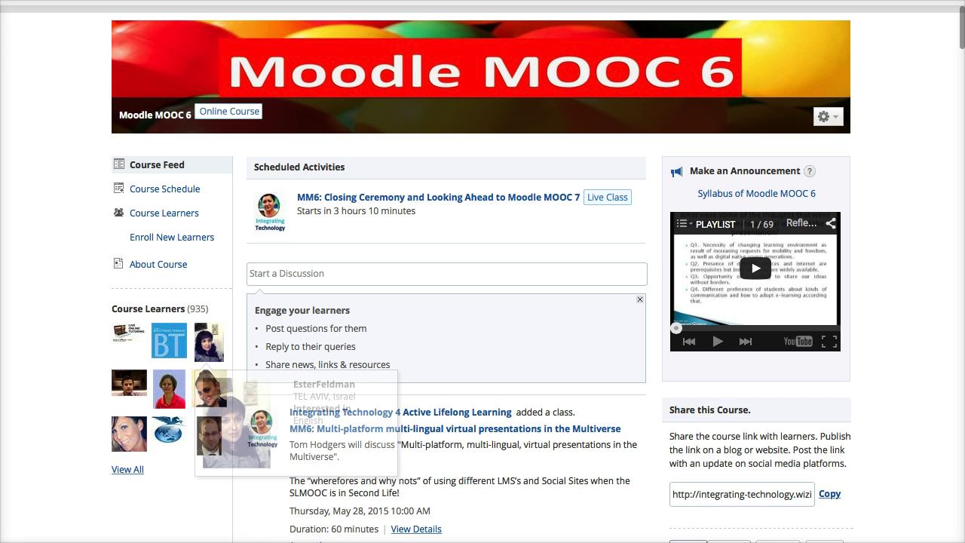
left_click(182, 266)
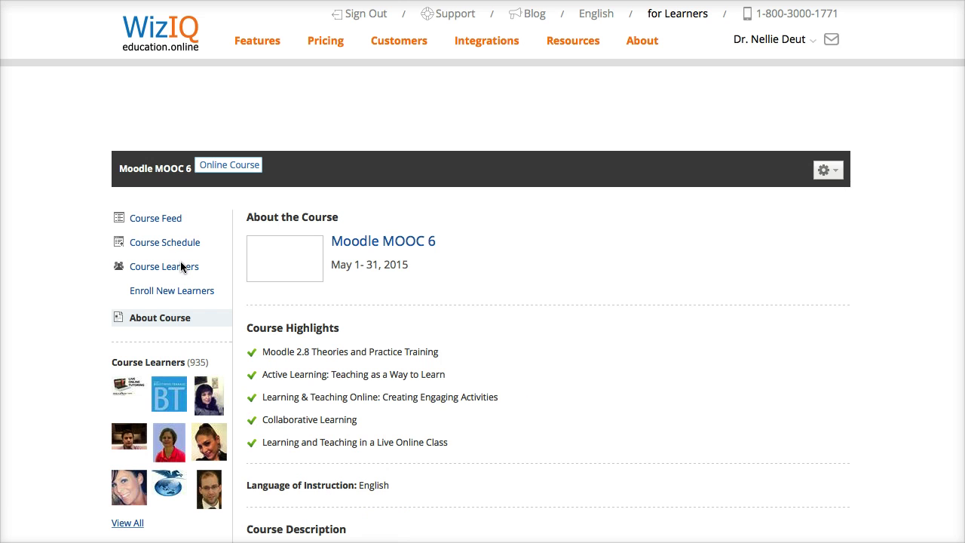
scroll(209, 267, "down", 5)
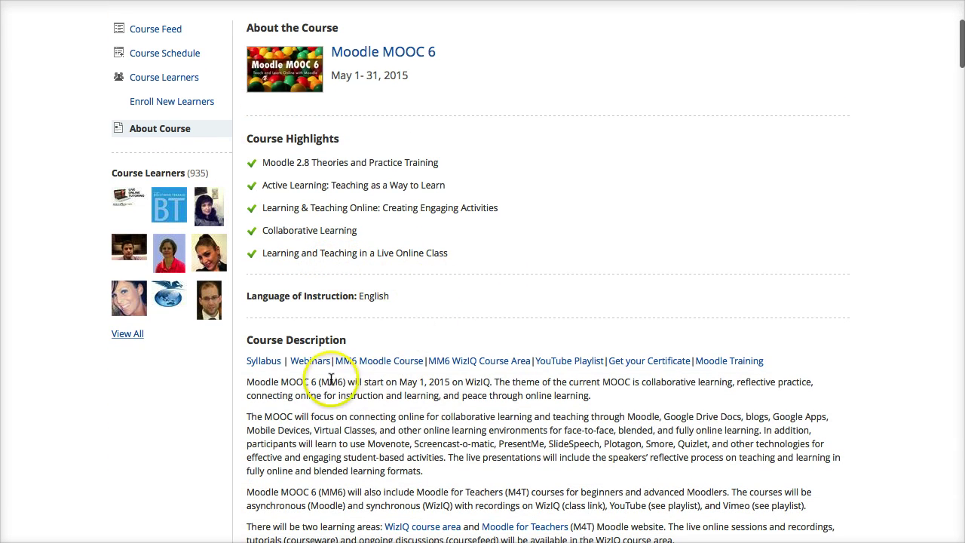
left_click(262, 362)
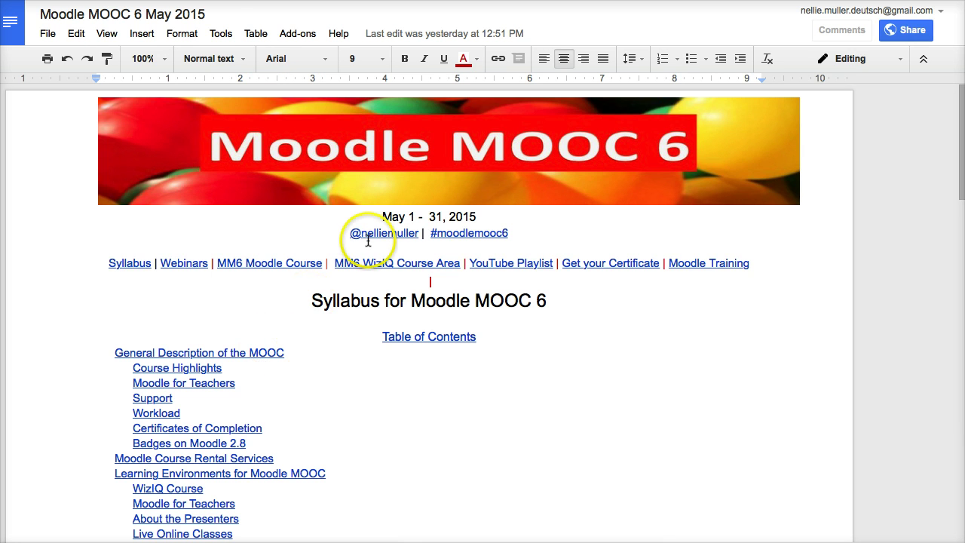
Scroll to the Table of Contents and select the Moodle MOOC 6 Webinars entry
scroll(297, 280, "down", 4)
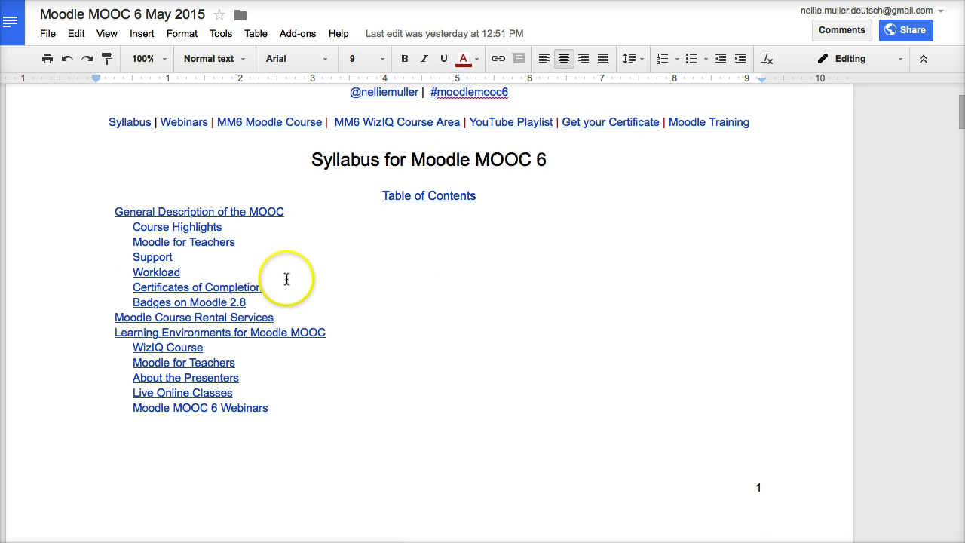
scroll(217, 265, "down", 3)
scroll(216, 265, "down", 3)
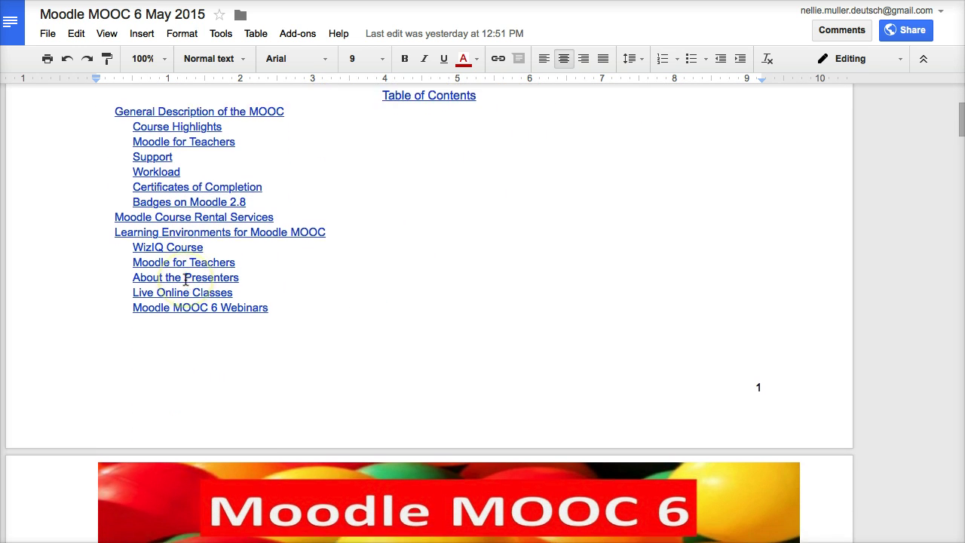
left_click(213, 254)
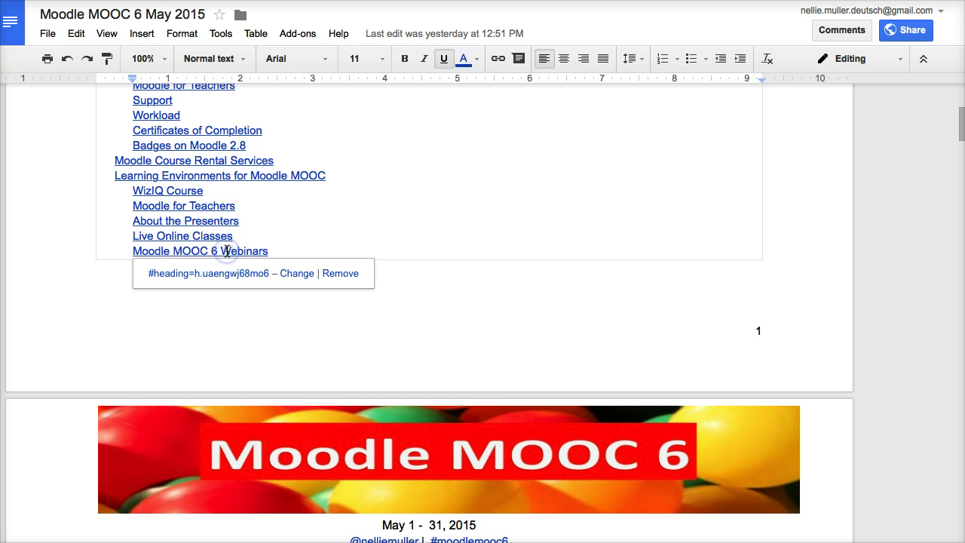
Jump to the Moodle MOOC 6 Webinars heading on page 7 and review Live Online Classes above it
left_click(235, 274)
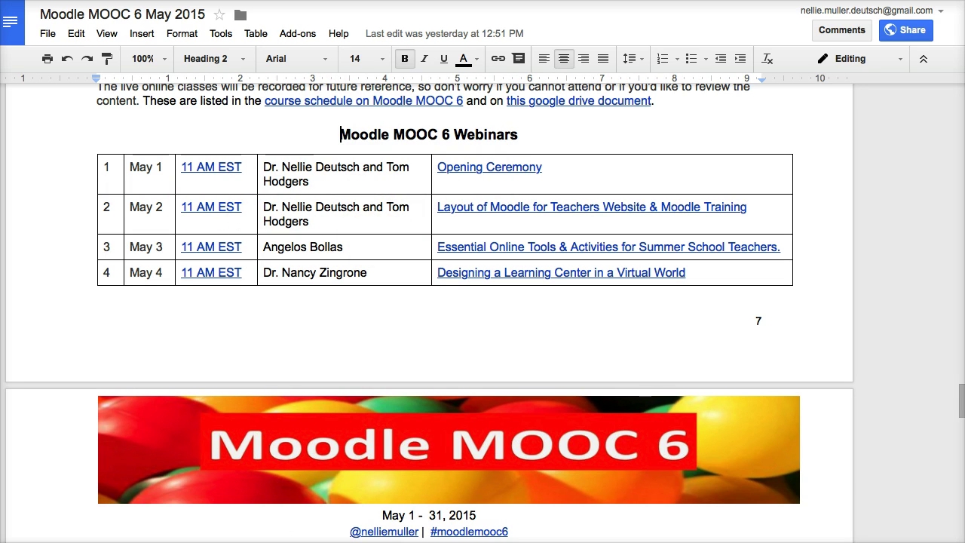
left_click(579, 138)
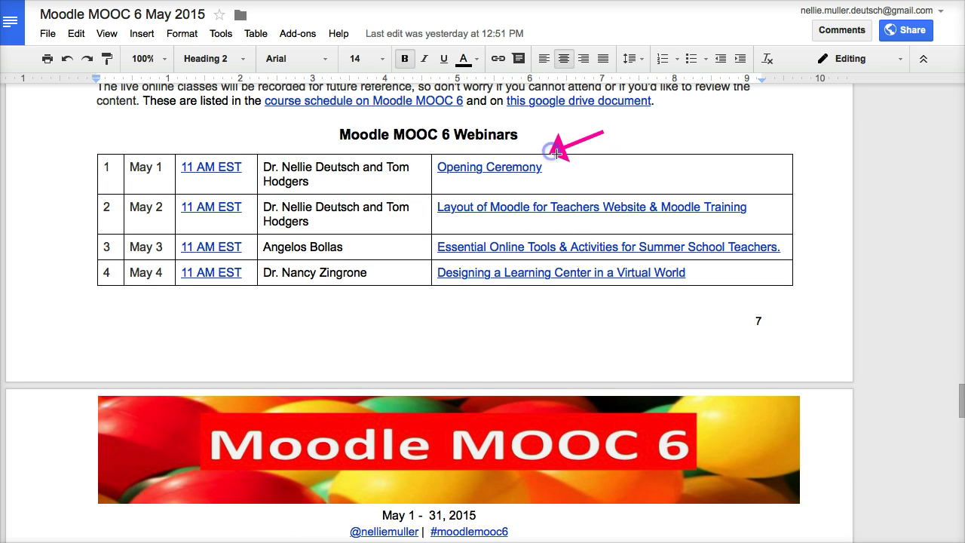
left_click(762, 204)
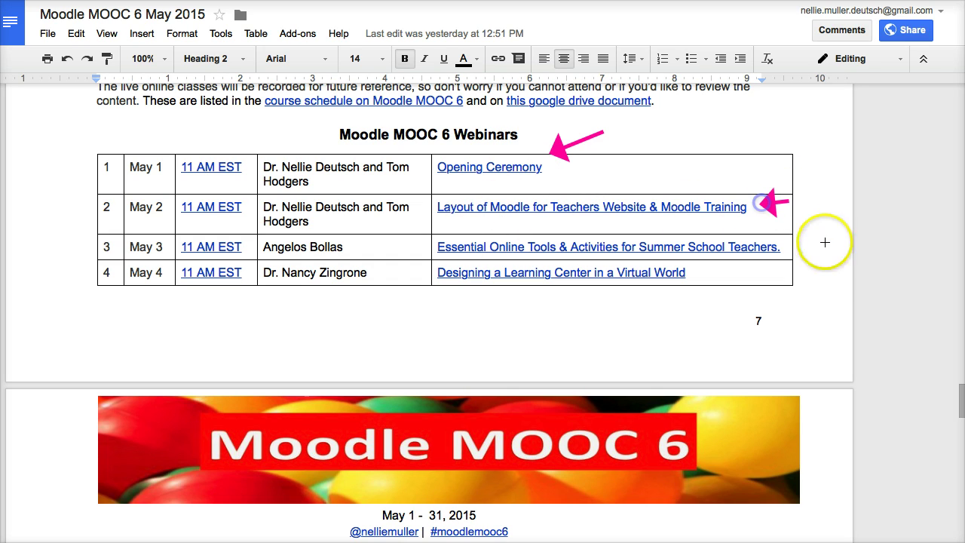
left_click(804, 260)
left_click(717, 295)
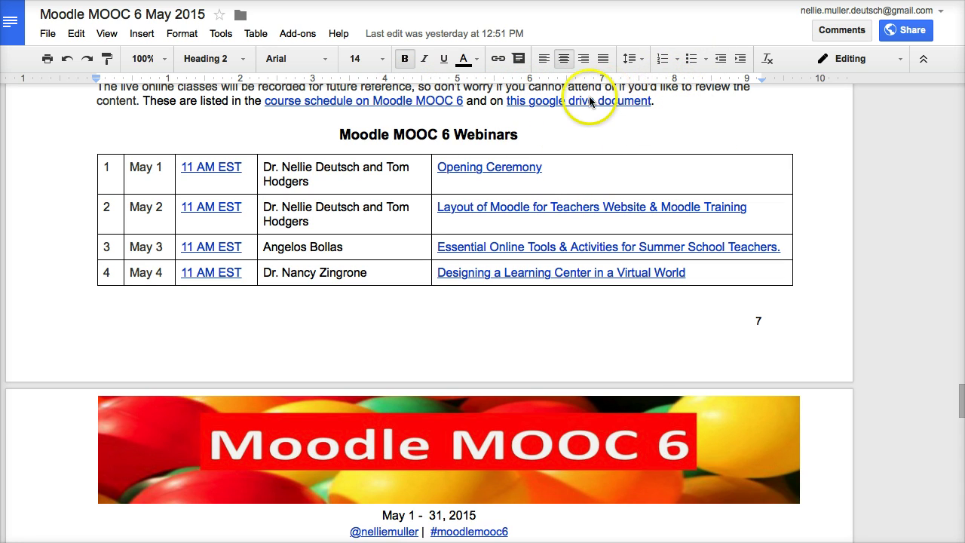
scroll(592, 97, "up", 5)
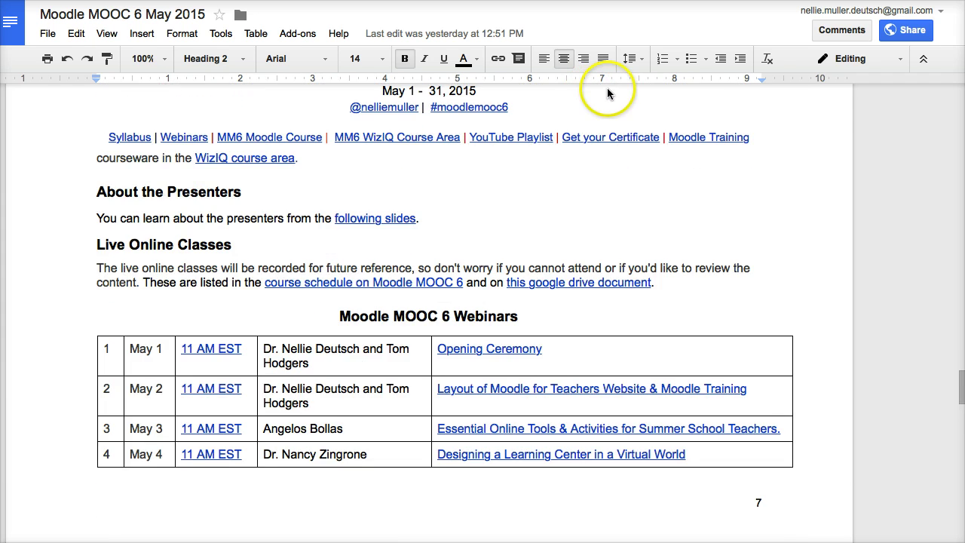